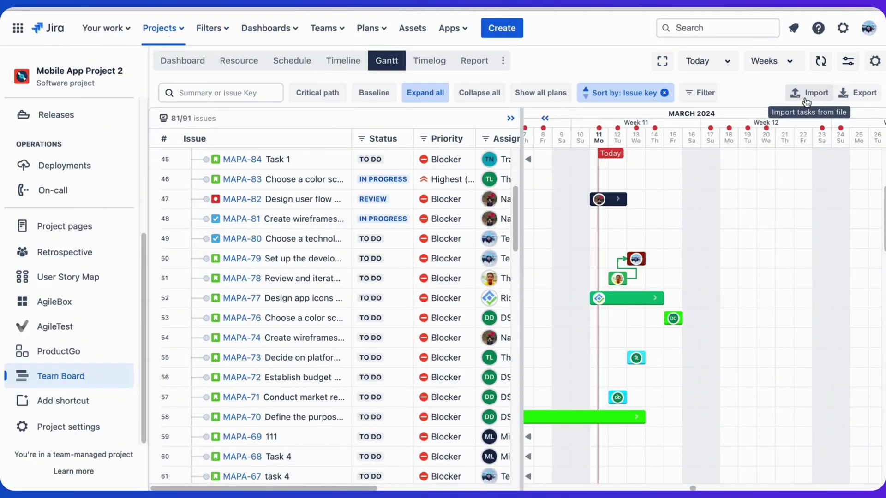
# Choose MSProject-Self-Assessment-Project.mpp from the Desktop as the import file for Mobile App Project 2.
pyautogui.click(805, 96)
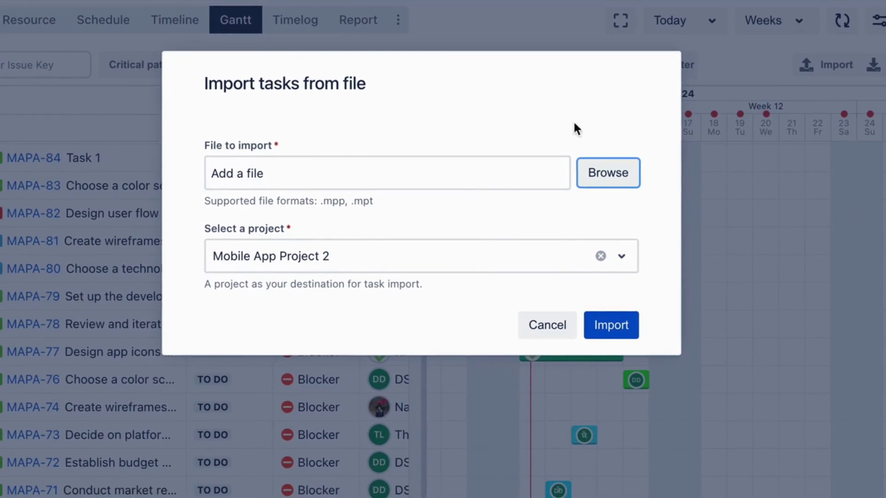
pyautogui.click(613, 177)
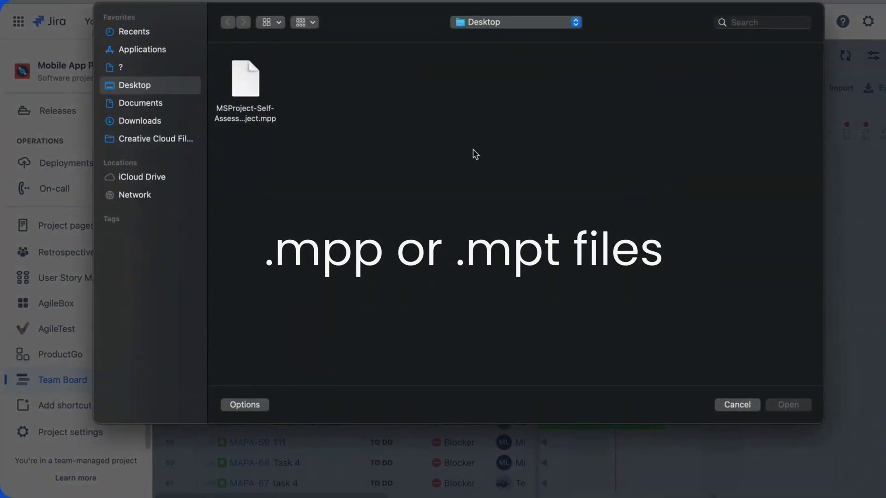
pyautogui.click(237, 80)
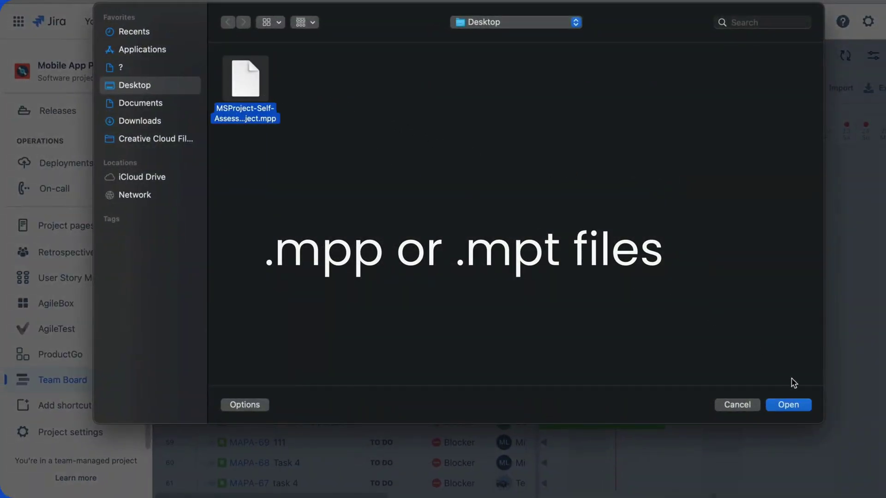
pyautogui.click(788, 405)
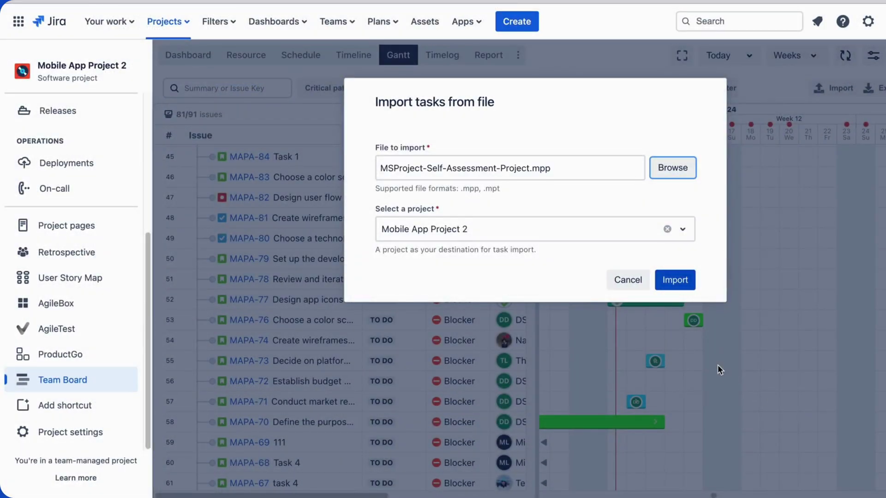
# Import the .mpp file's tasks into the Mobile App Project 2 Gantt chart.
pyautogui.click(675, 280)
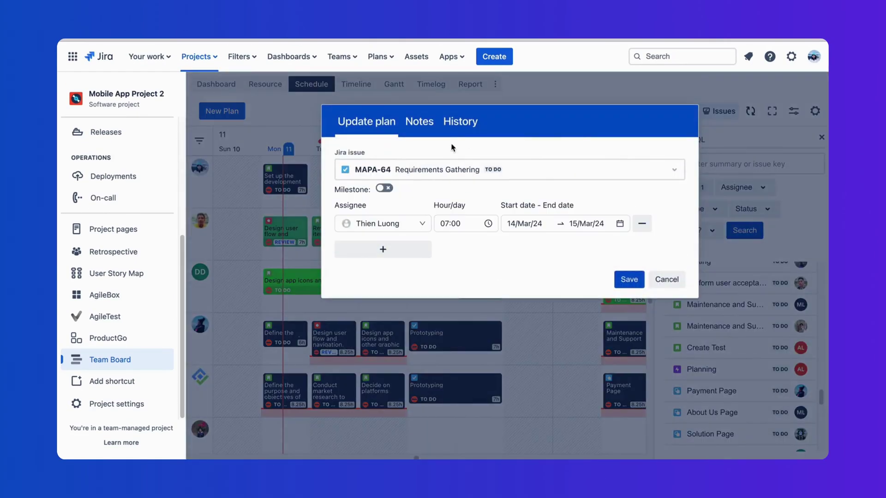
# Show MAPA-64's plan history, including assignee changes, 7.00 hours and the 15/Mar/24 end date.
pyautogui.click(461, 121)
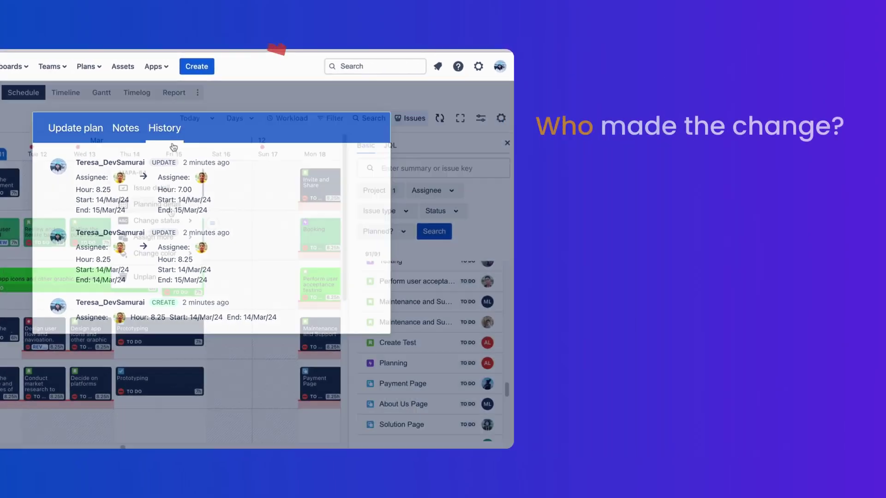